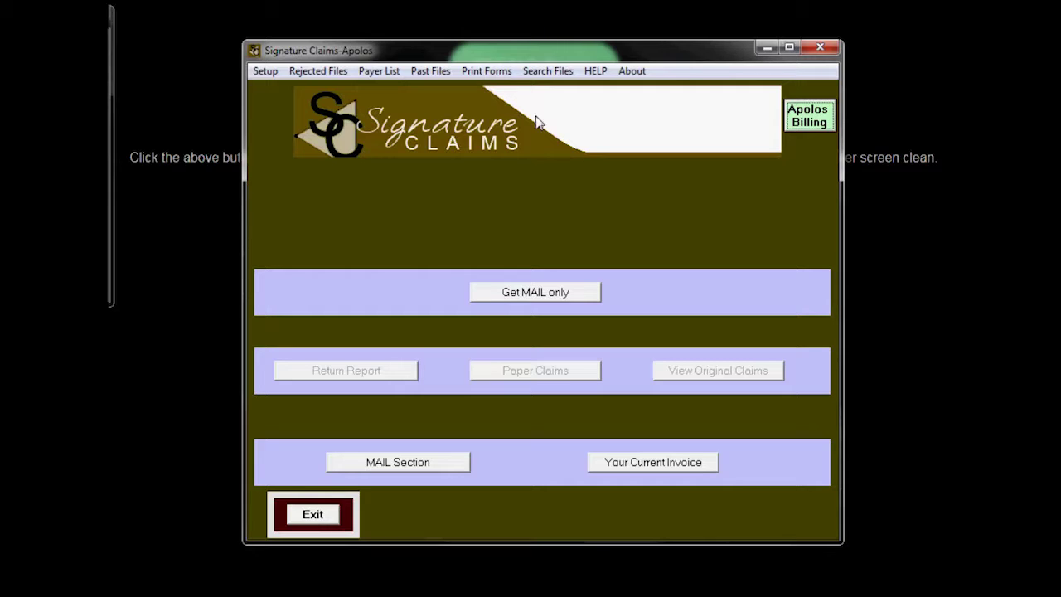
Review the general setup settings, and open the practice information in Apolos Billing
{"action": "left_click", "coordinate": [266, 71]}
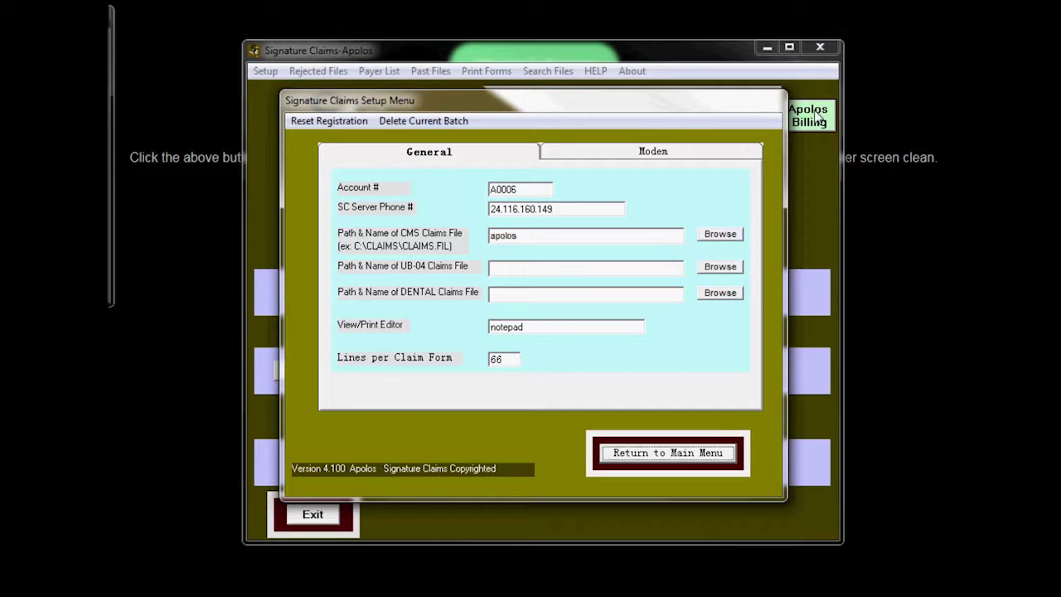
{"action": "left_click", "coordinate": [655, 454]}
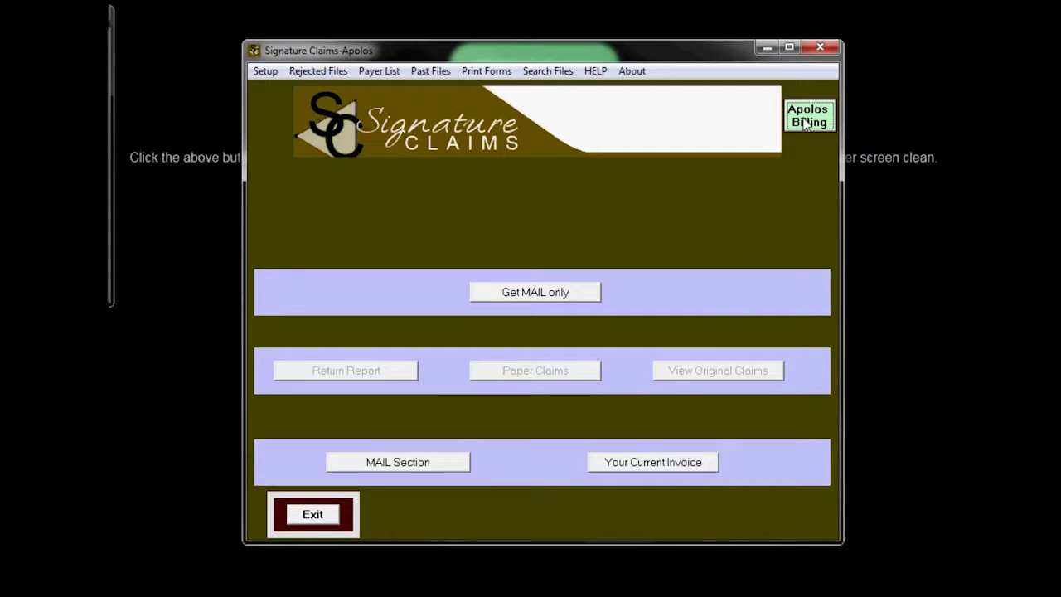
{"action": "left_click", "coordinate": [808, 122]}
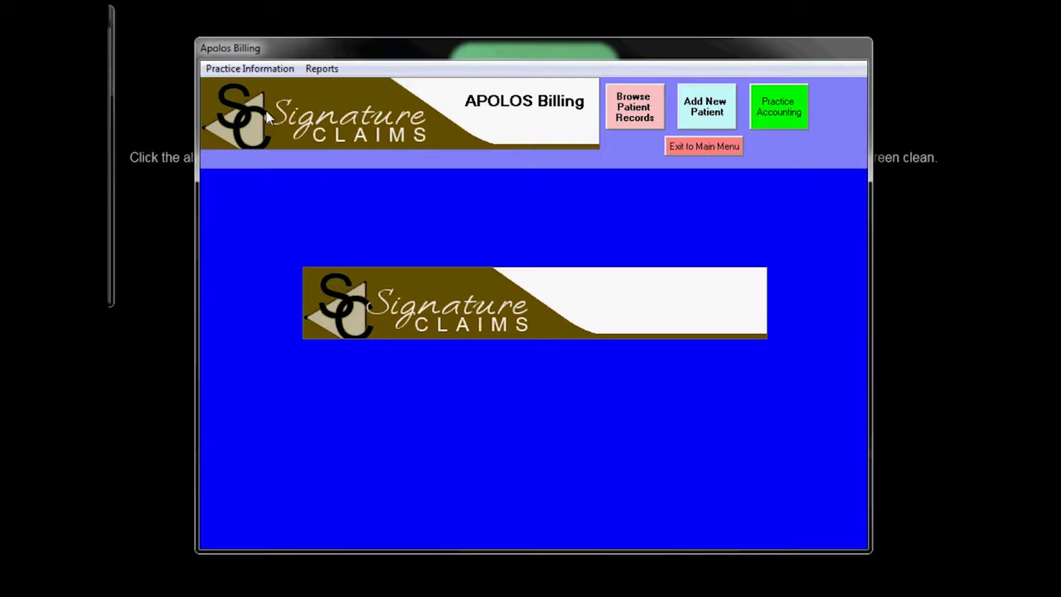
{"action": "left_click", "coordinate": [251, 71]}
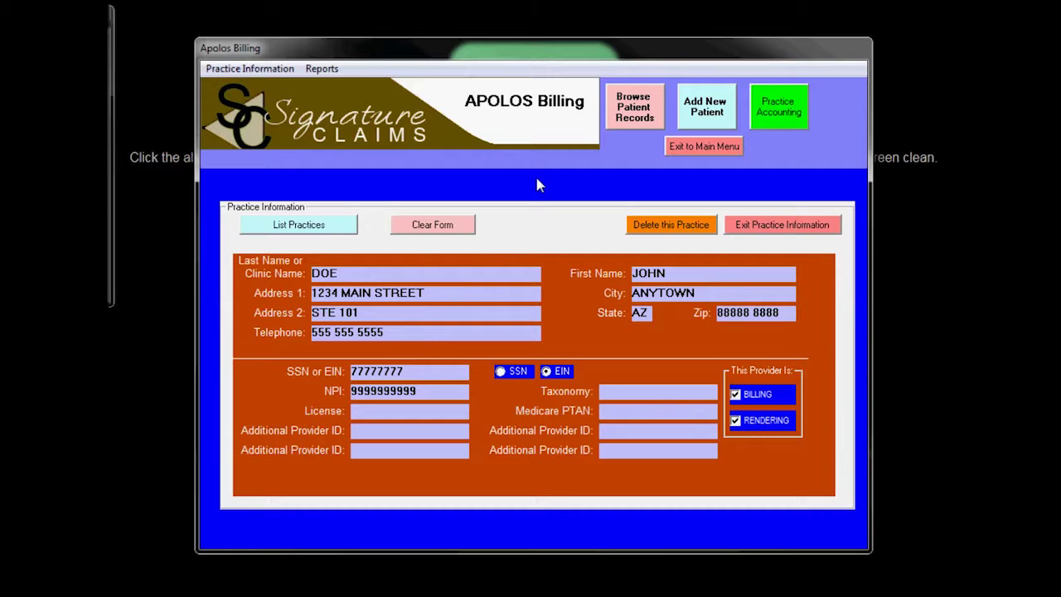
Start a new patient record and look through the available billing providers without choosing one
{"action": "left_click", "coordinate": [715, 115]}
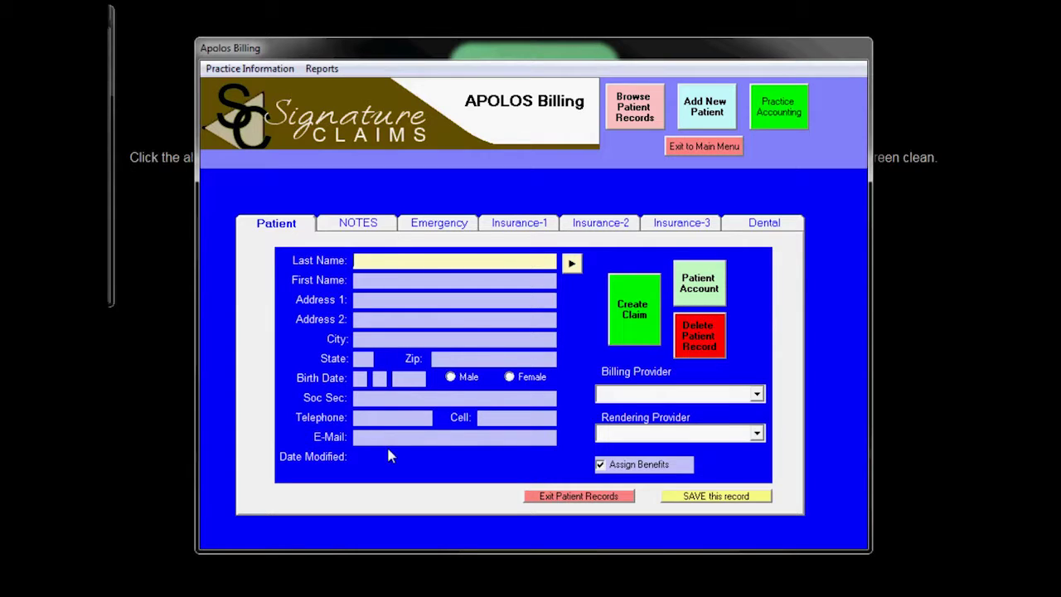
{"action": "left_click", "coordinate": [757, 395]}
{"action": "left_click", "coordinate": [758, 396]}
{"action": "left_click", "coordinate": [758, 396]}
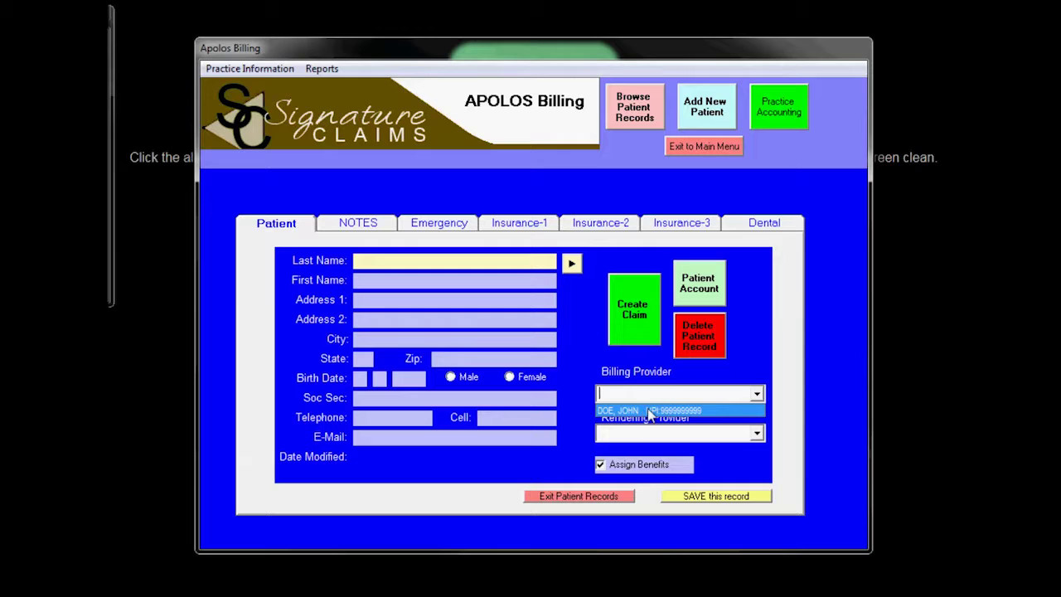
{"action": "left_click", "coordinate": [758, 397]}
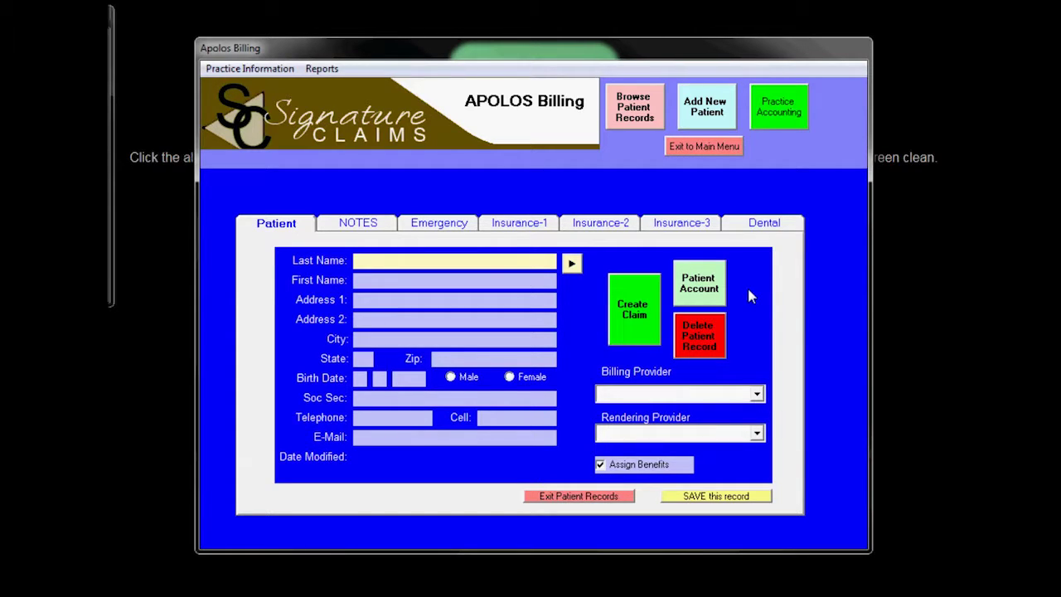
Set the new patient's primary insurance company to BC BS AZ (ARIZONA BC BS)
{"action": "left_click", "coordinate": [529, 227]}
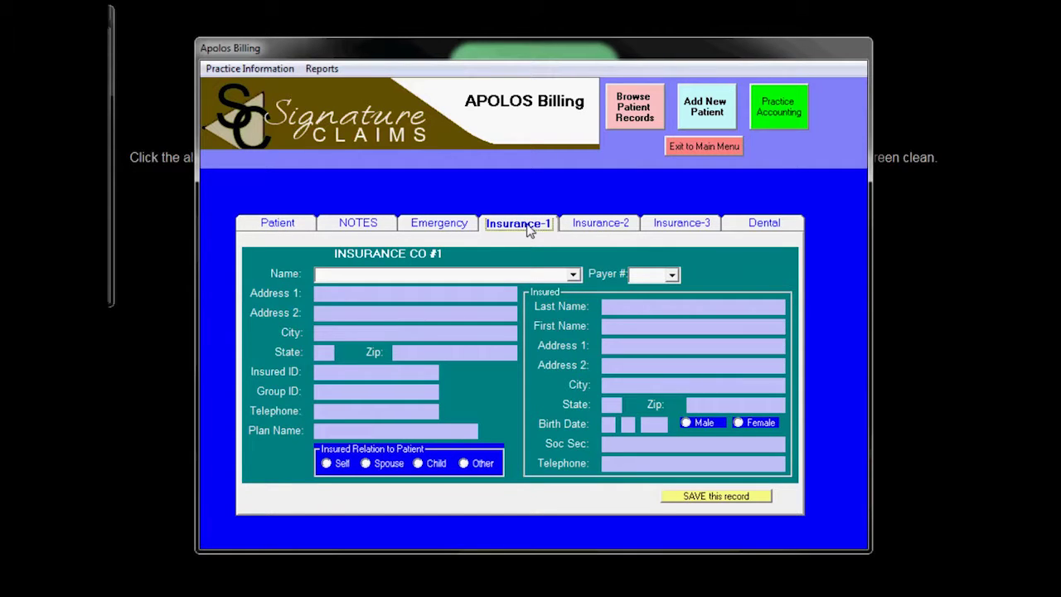
{"action": "left_click", "coordinate": [573, 274]}
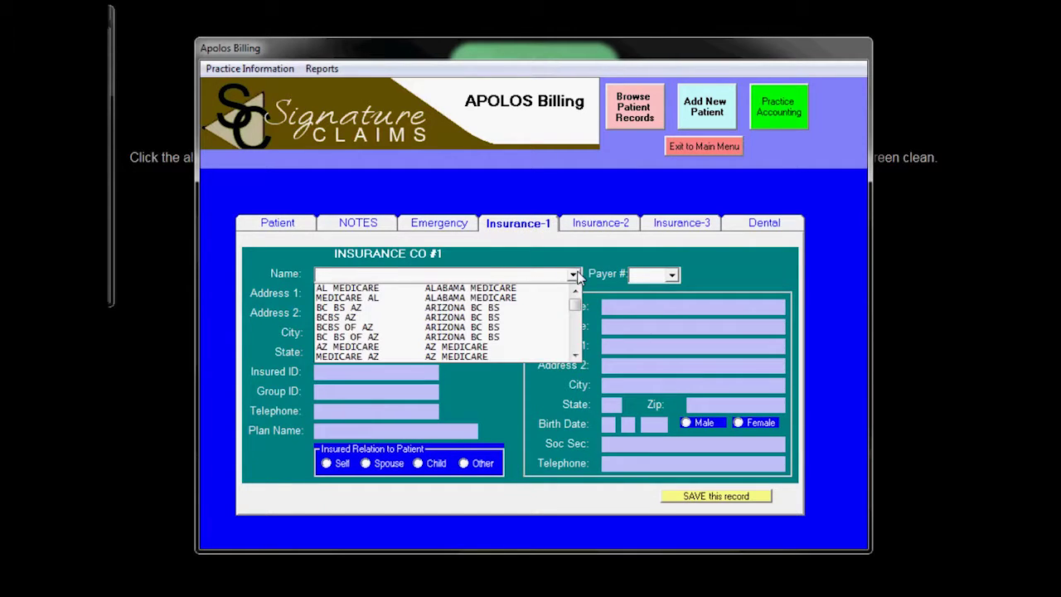
{"action": "left_click", "coordinate": [346, 308]}
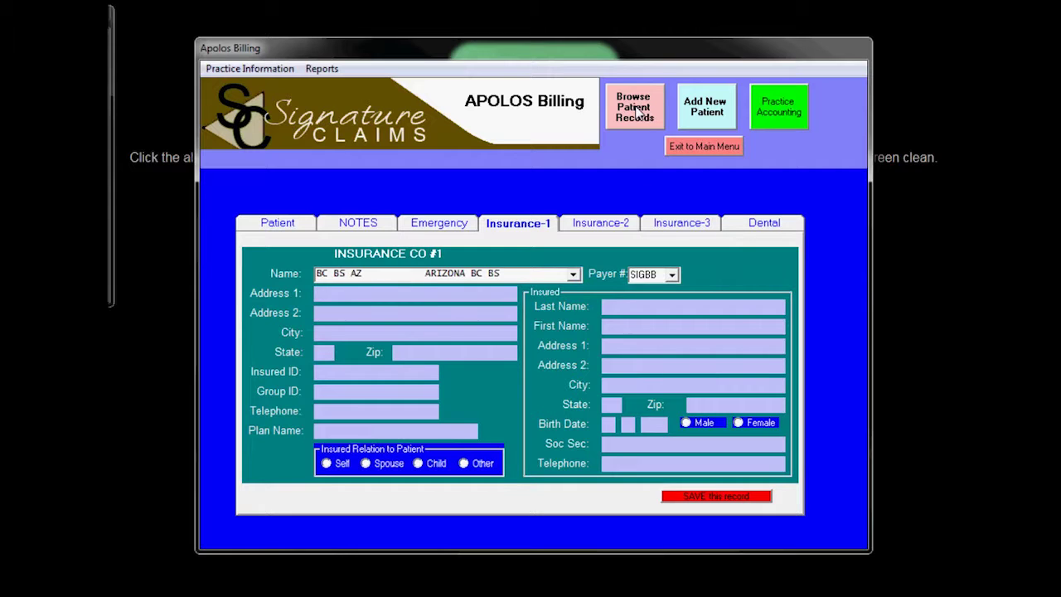
Discard the unsaved patient data and open the existing patient record listed under R-V
{"action": "left_click", "coordinate": [635, 109]}
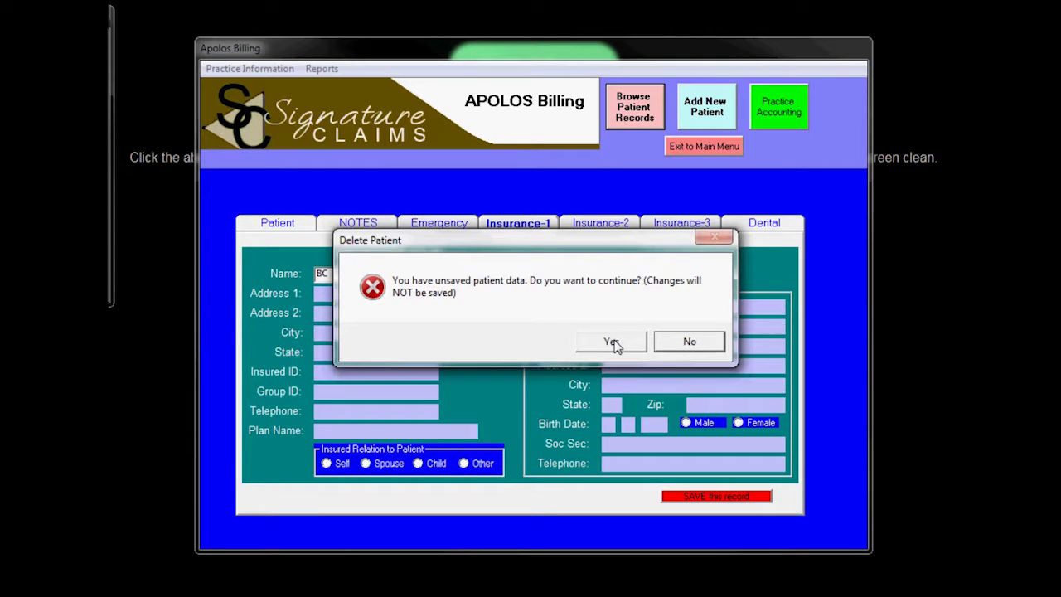
{"action": "left_click", "coordinate": [612, 342]}
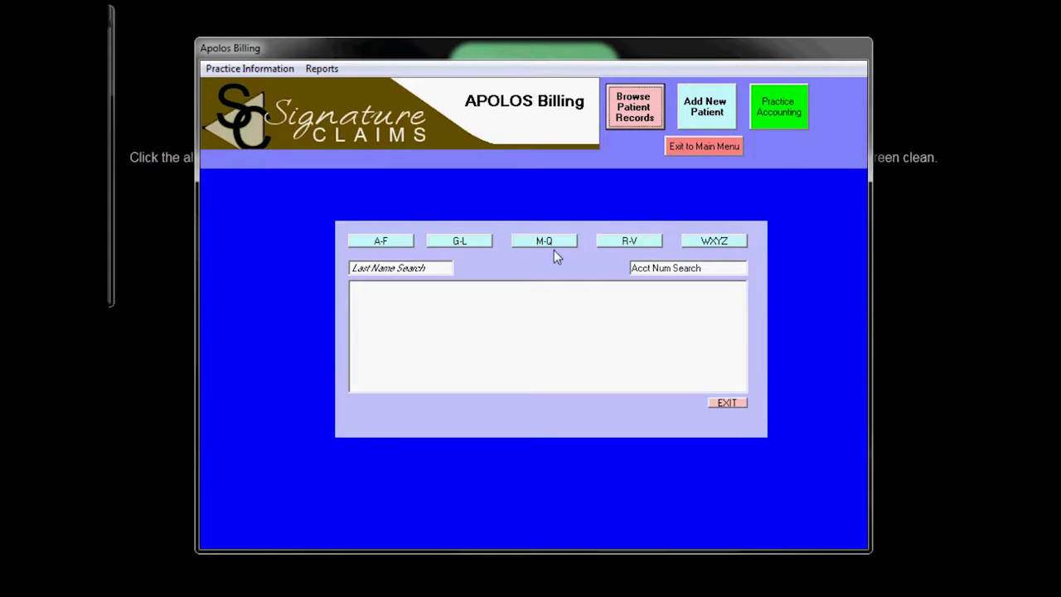
{"action": "left_click", "coordinate": [633, 243]}
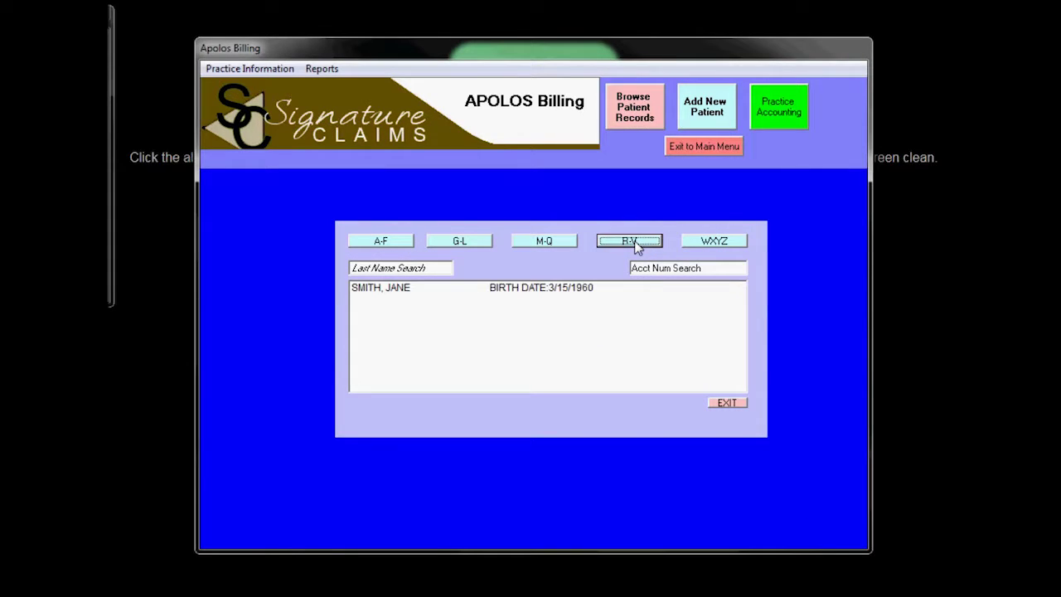
{"action": "double_click", "coordinate": [411, 295]}
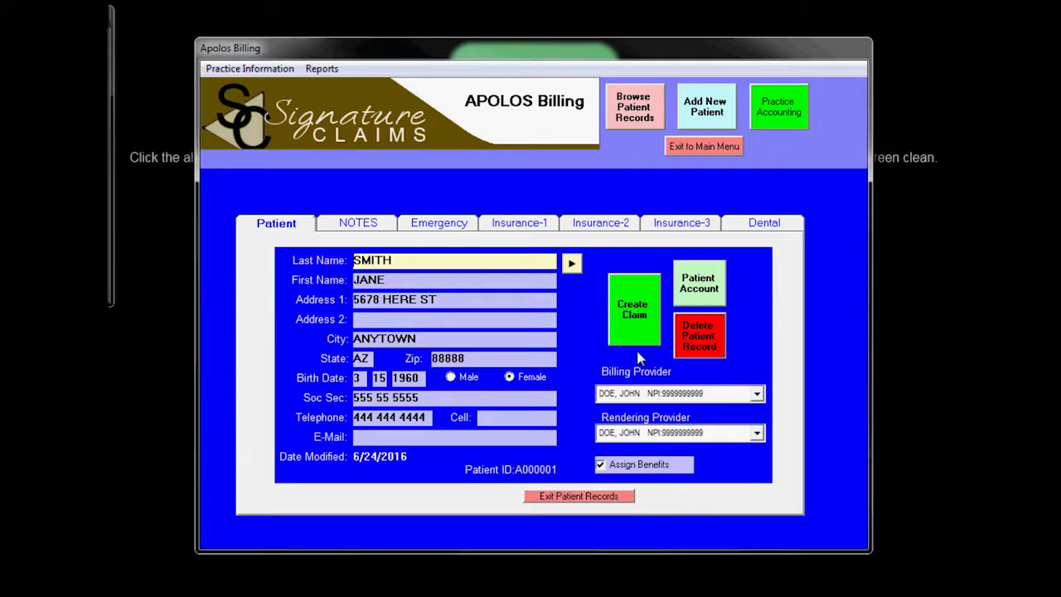
Review the secondary and primary insurance details in the patient's record
{"action": "left_click", "coordinate": [606, 226]}
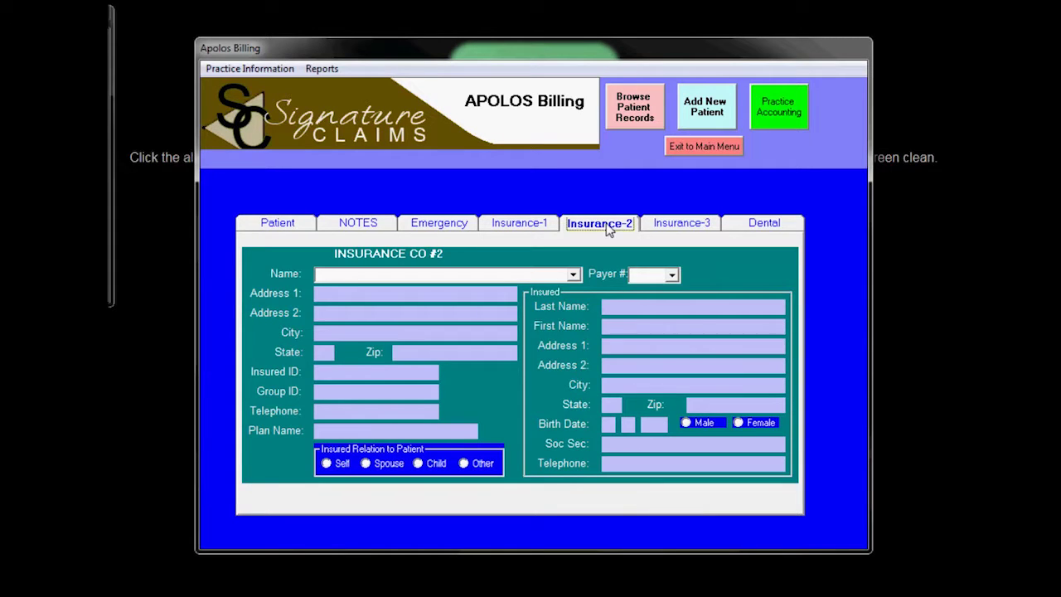
{"action": "left_click", "coordinate": [506, 224]}
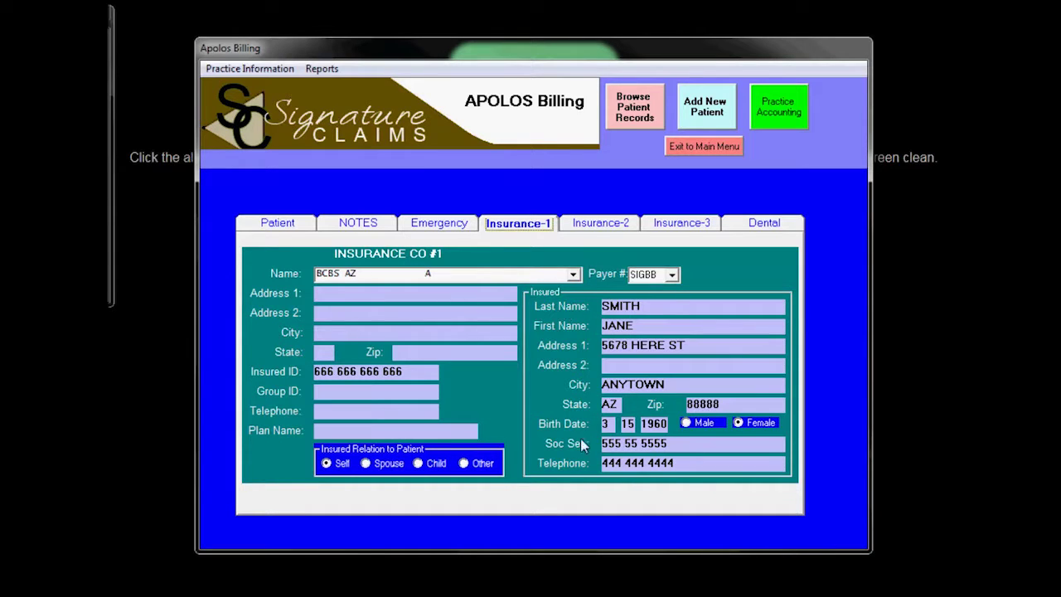
Create a CMS-02/12 claim from the patient's main details
{"action": "left_click", "coordinate": [277, 224]}
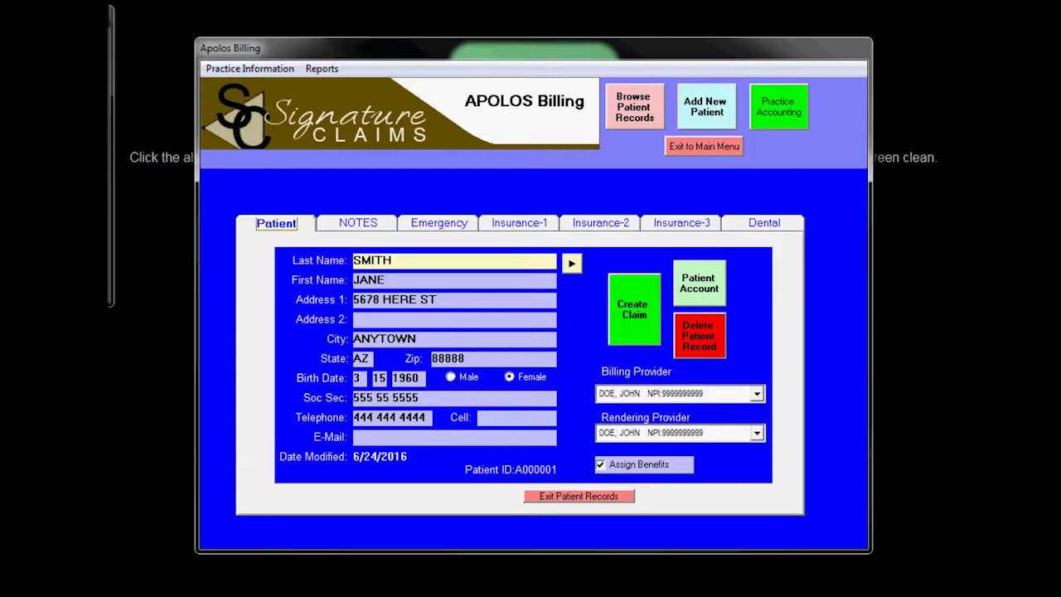
{"action": "left_click", "coordinate": [642, 311]}
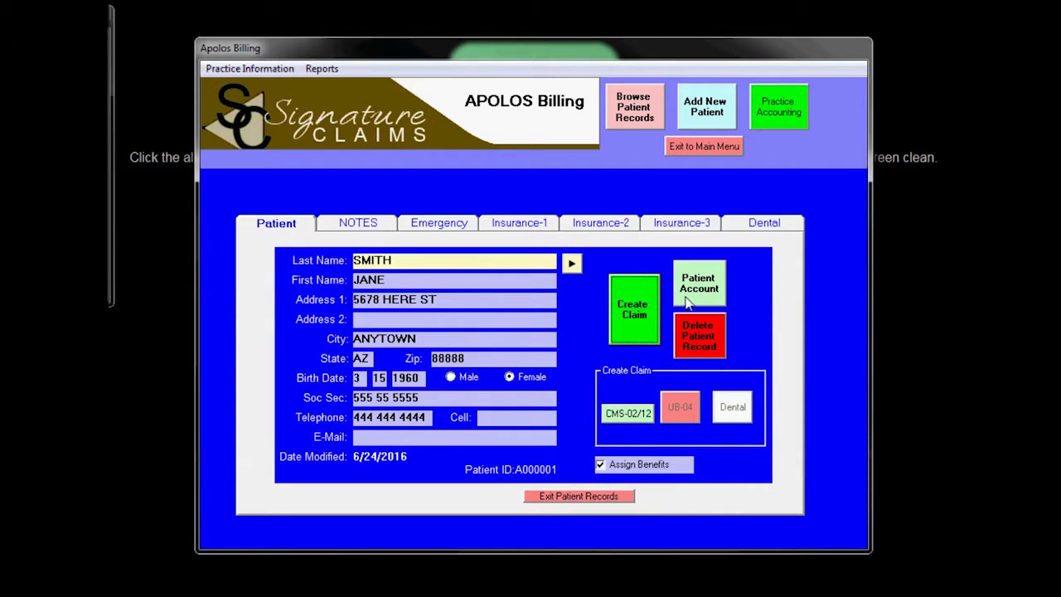
{"action": "left_click", "coordinate": [628, 415]}
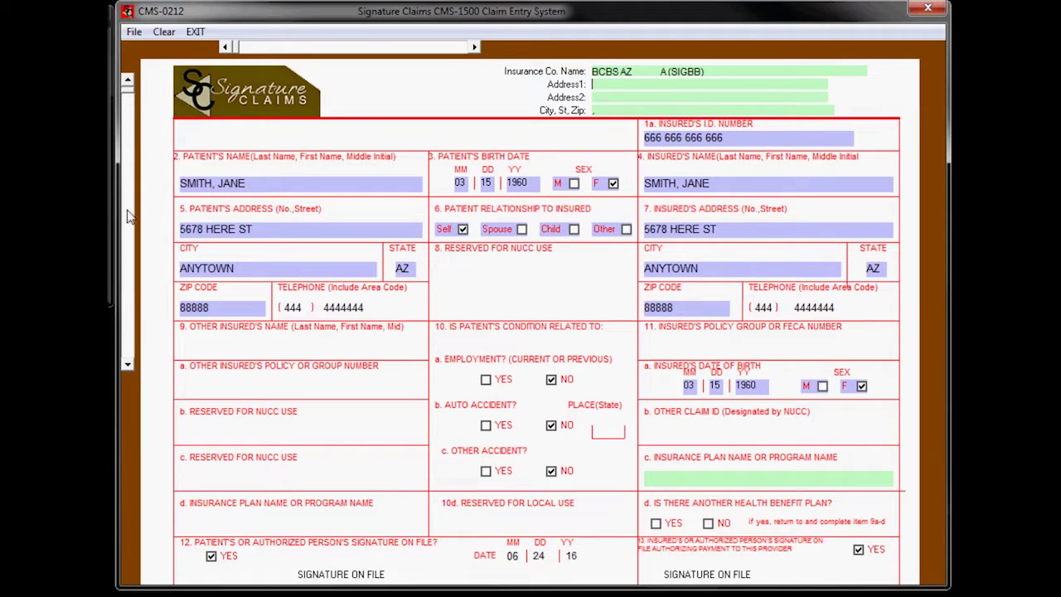
Examine the CMS-1500 claim form from the patient details through the diagnosis and service lines to the billing provider information
{"action": "left_click", "coordinate": [127, 369]}
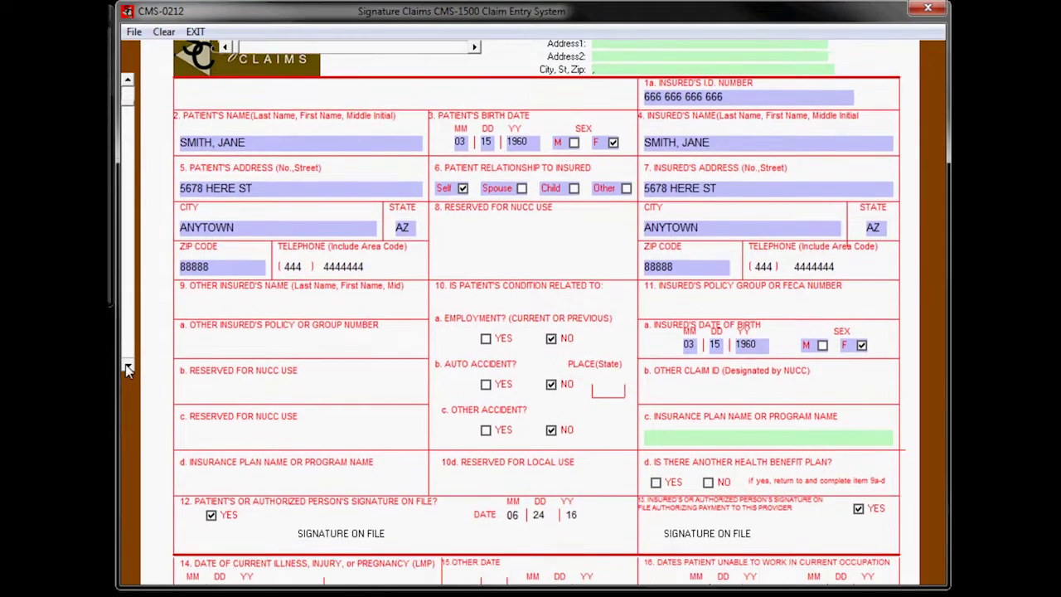
{"action": "left_click", "coordinate": [127, 369]}
{"action": "left_click", "coordinate": [127, 369]}
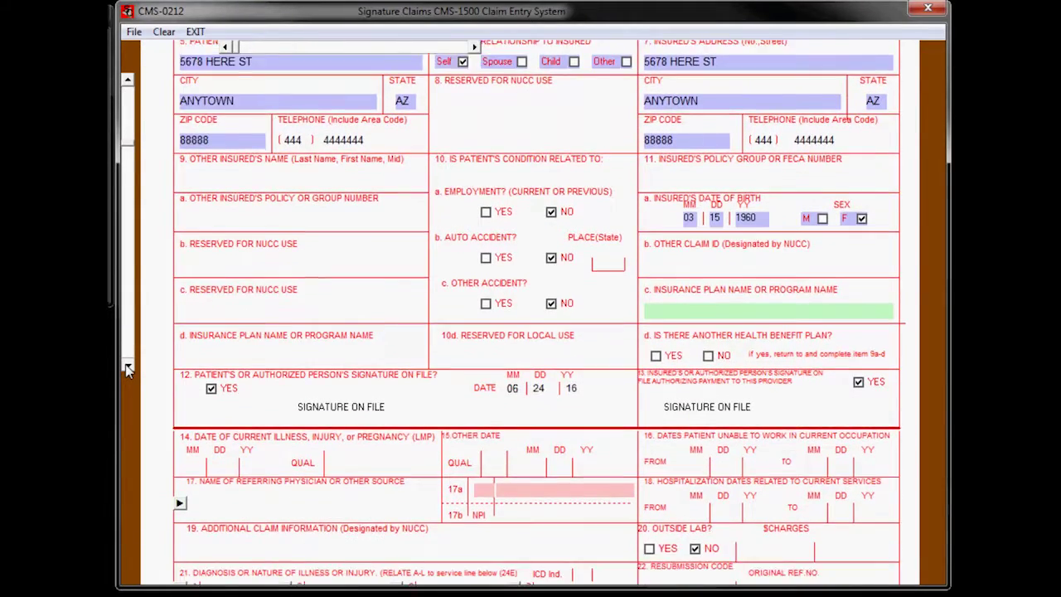
{"action": "left_click", "coordinate": [126, 369]}
{"action": "left_click", "coordinate": [127, 369]}
{"action": "left_click", "coordinate": [126, 369]}
{"action": "left_click", "coordinate": [126, 368]}
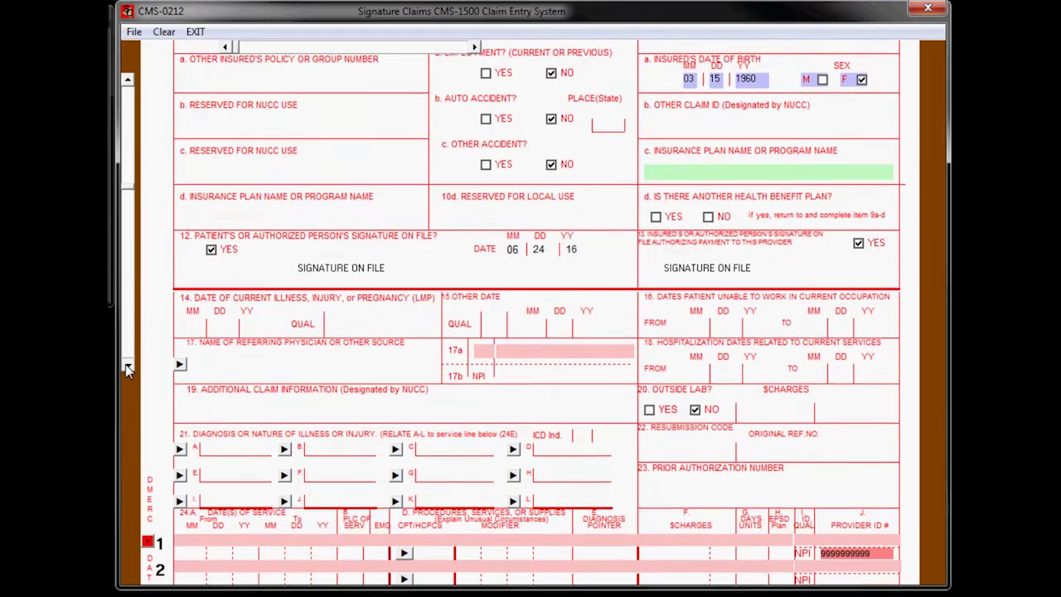
{"action": "left_click", "coordinate": [127, 368]}
{"action": "left_click", "coordinate": [127, 369]}
{"action": "left_click", "coordinate": [127, 368]}
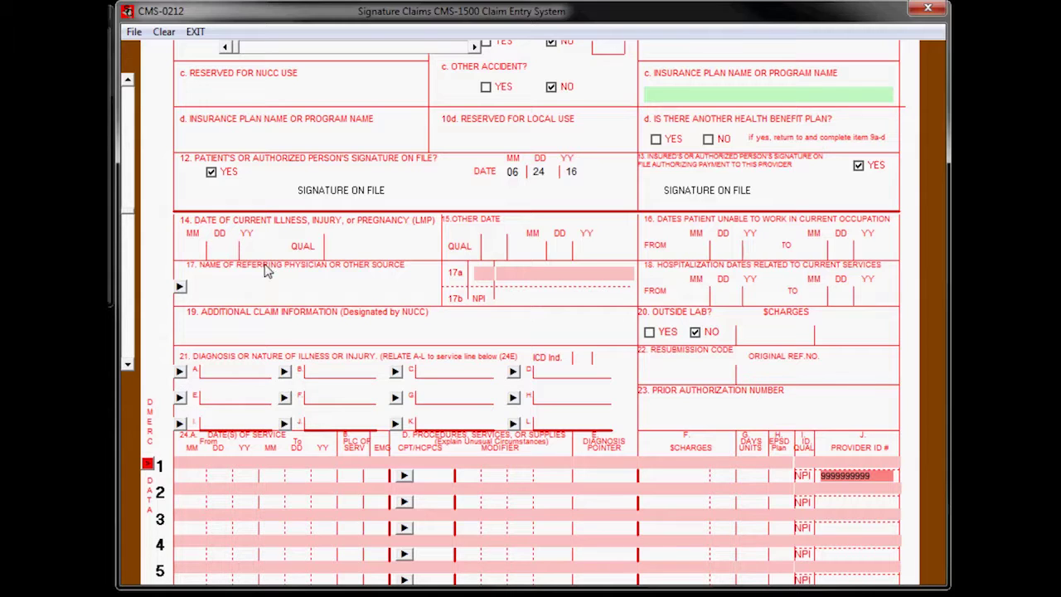
{"action": "left_click", "coordinate": [129, 367]}
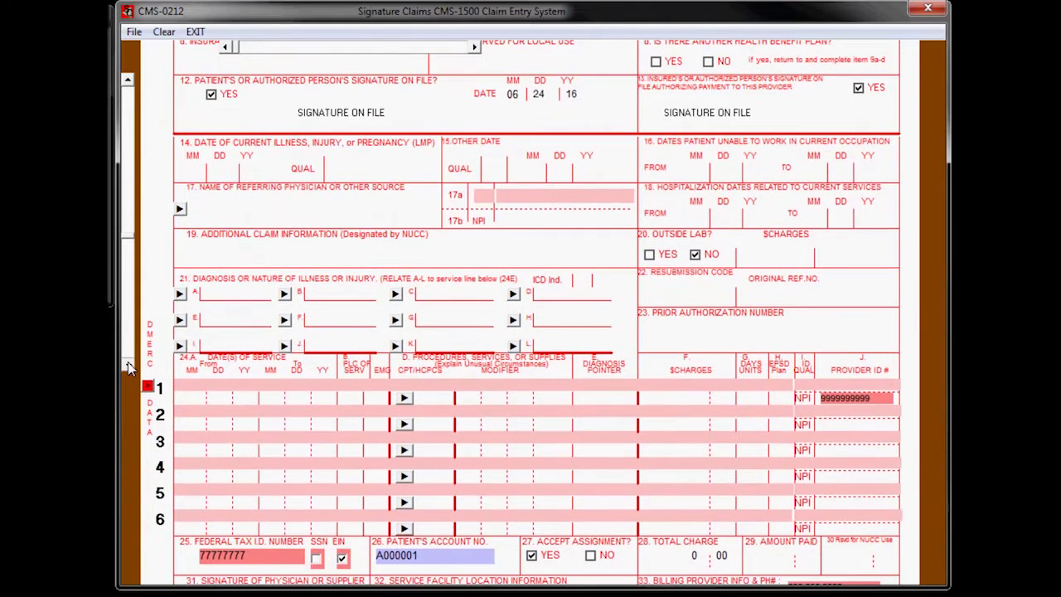
{"action": "left_click", "coordinate": [128, 367]}
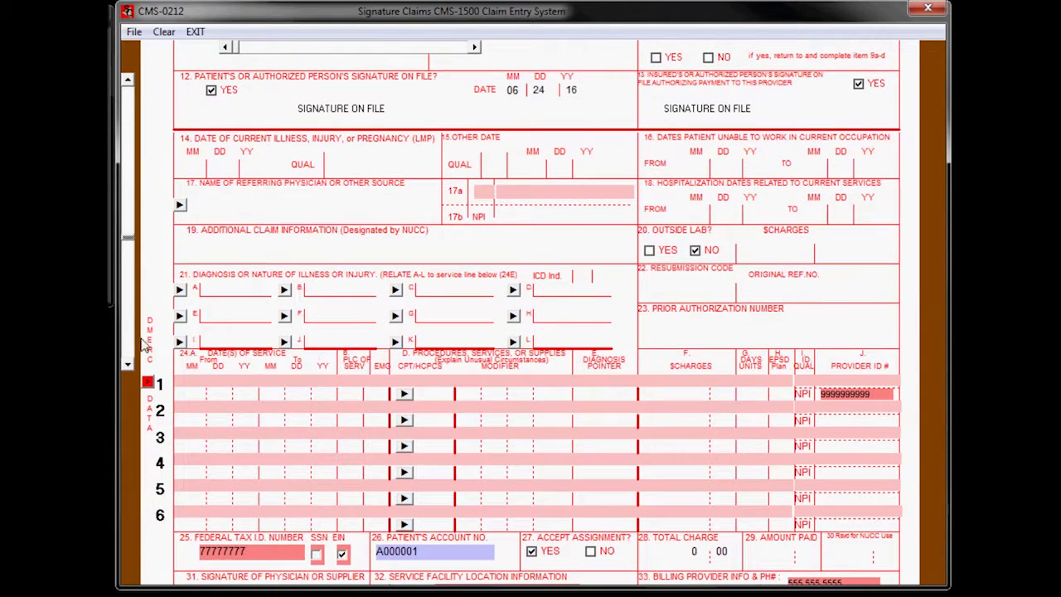
{"action": "left_click", "coordinate": [128, 367]}
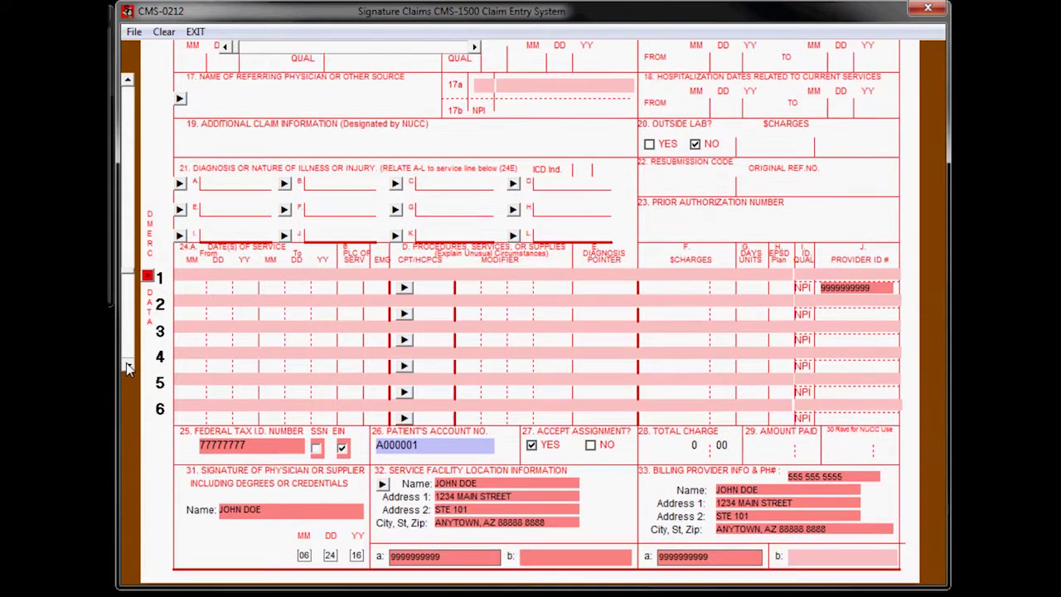
{"action": "left_click", "coordinate": [129, 367]}
{"action": "left_click", "coordinate": [128, 367]}
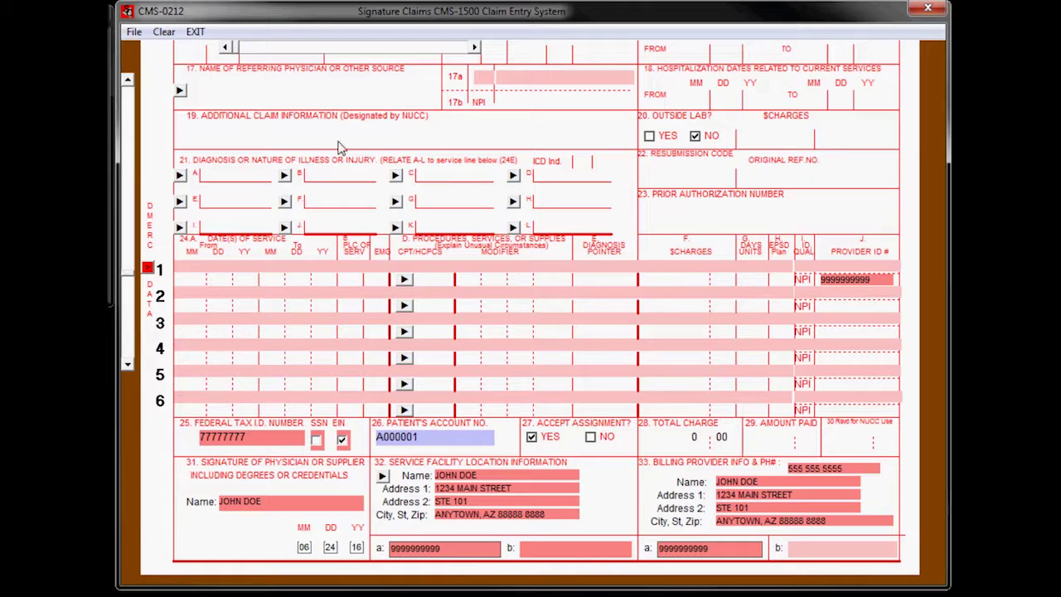
Try to save the claim and add it to the send batch
{"action": "left_click", "coordinate": [133, 33]}
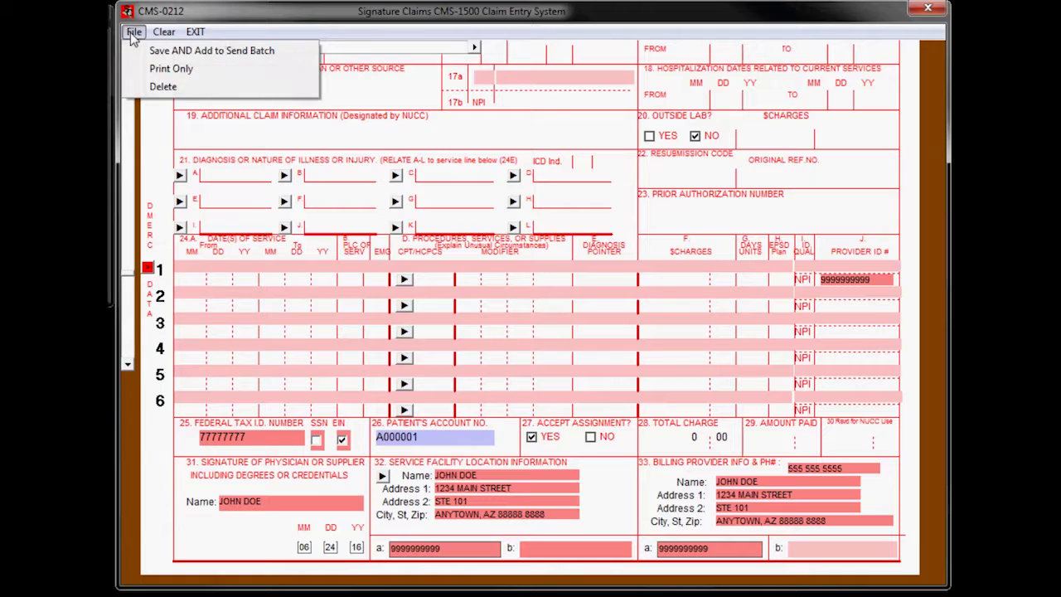
{"action": "left_click", "coordinate": [208, 52]}
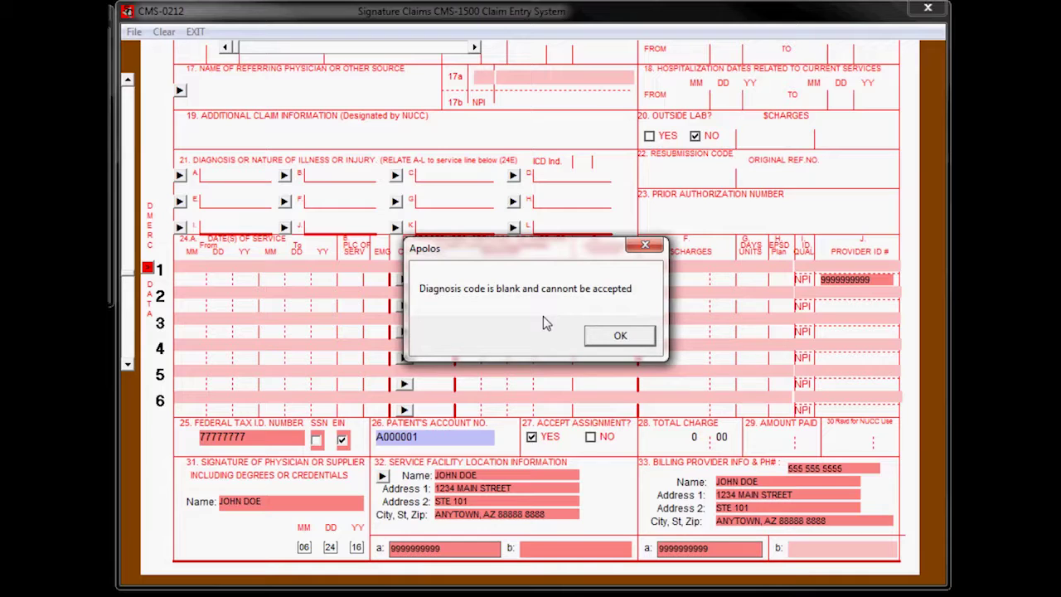
{"action": "left_click", "coordinate": [623, 339]}
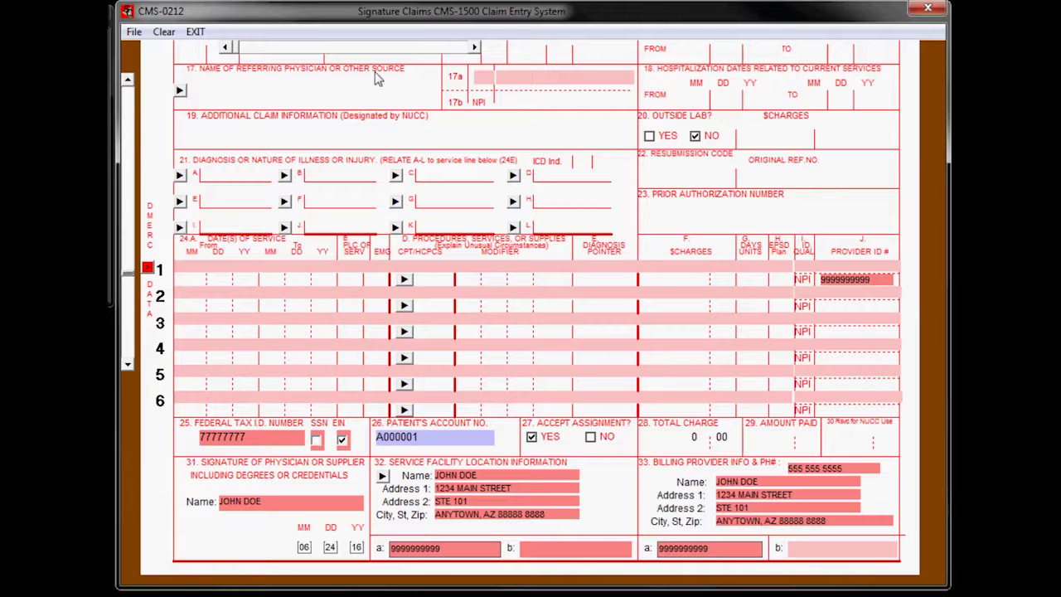
Exit the claim form, discarding its unsaved data
{"action": "left_click", "coordinate": [196, 32]}
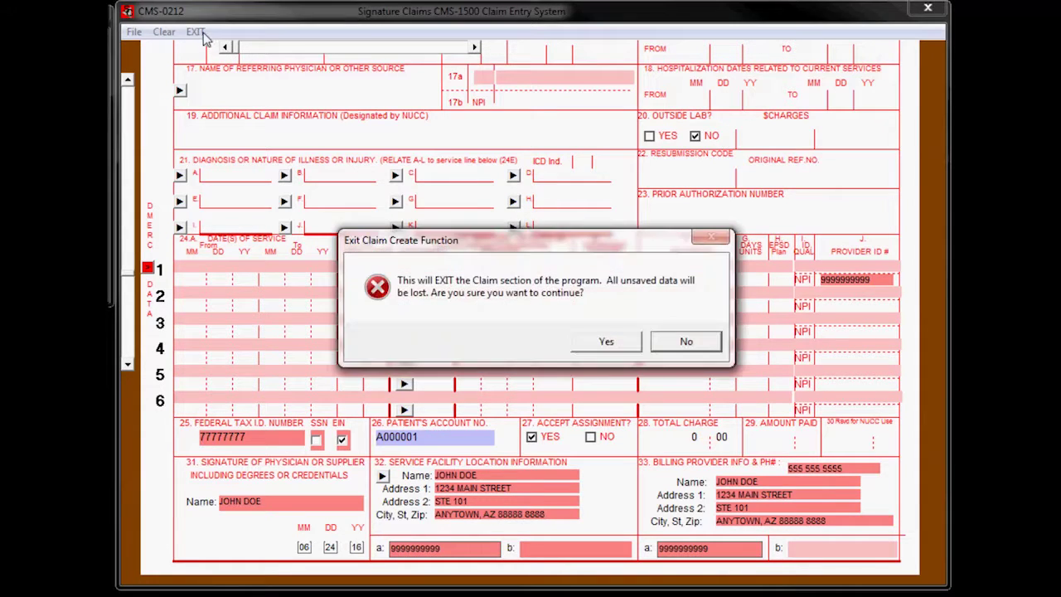
{"action": "left_click", "coordinate": [606, 341]}
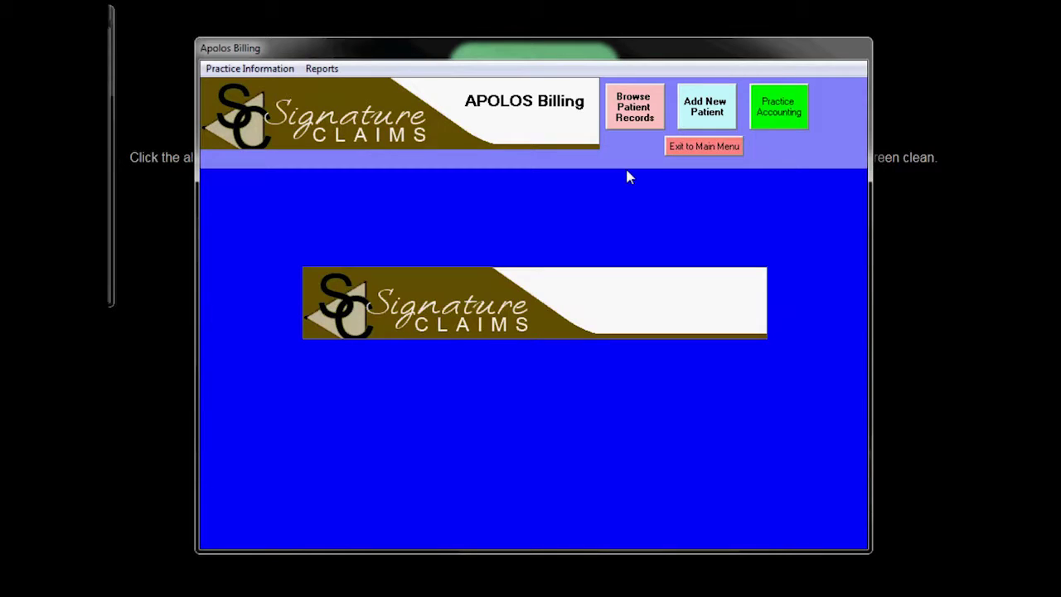